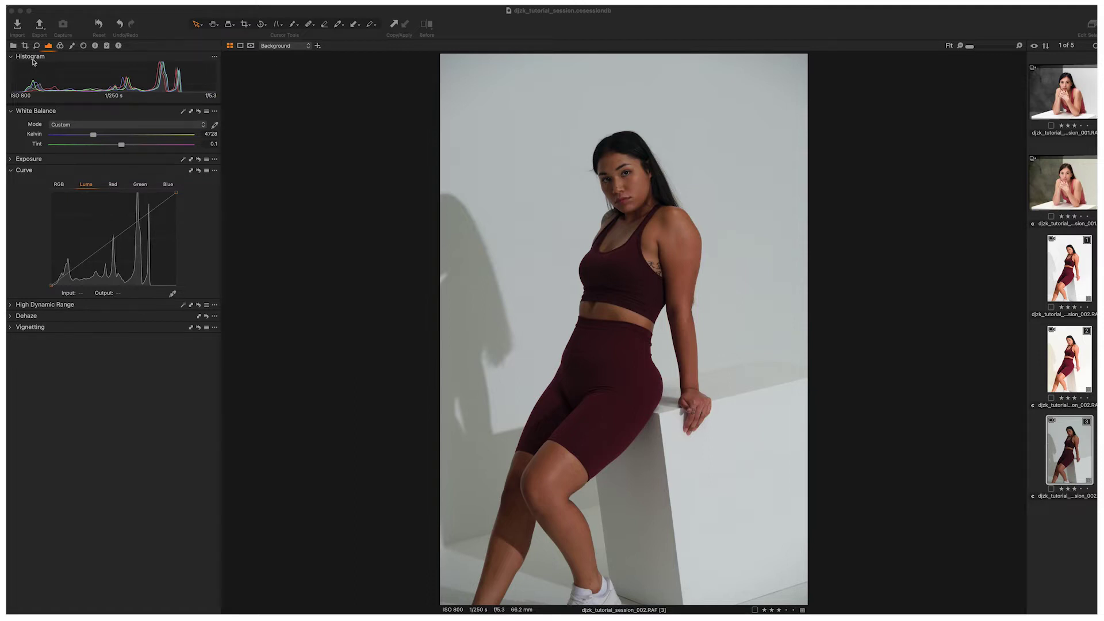
- Show the RGB curve and compare variants 1 and 3 of the leaning-model photo side by side, returning to variant 3 alone
left_click(74, 58)
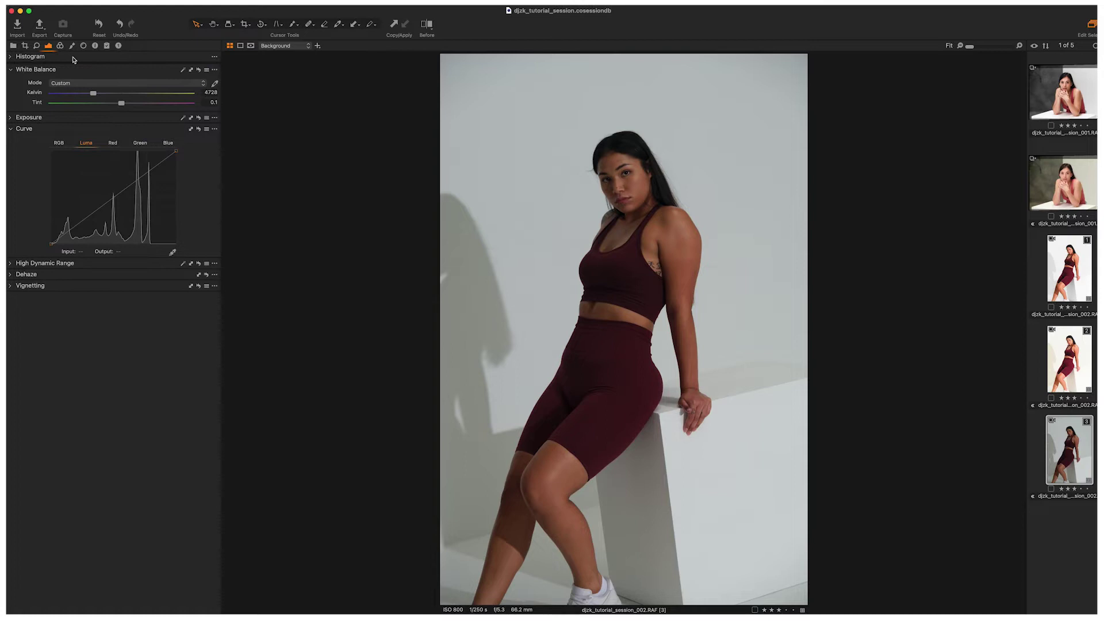
left_click(11, 57)
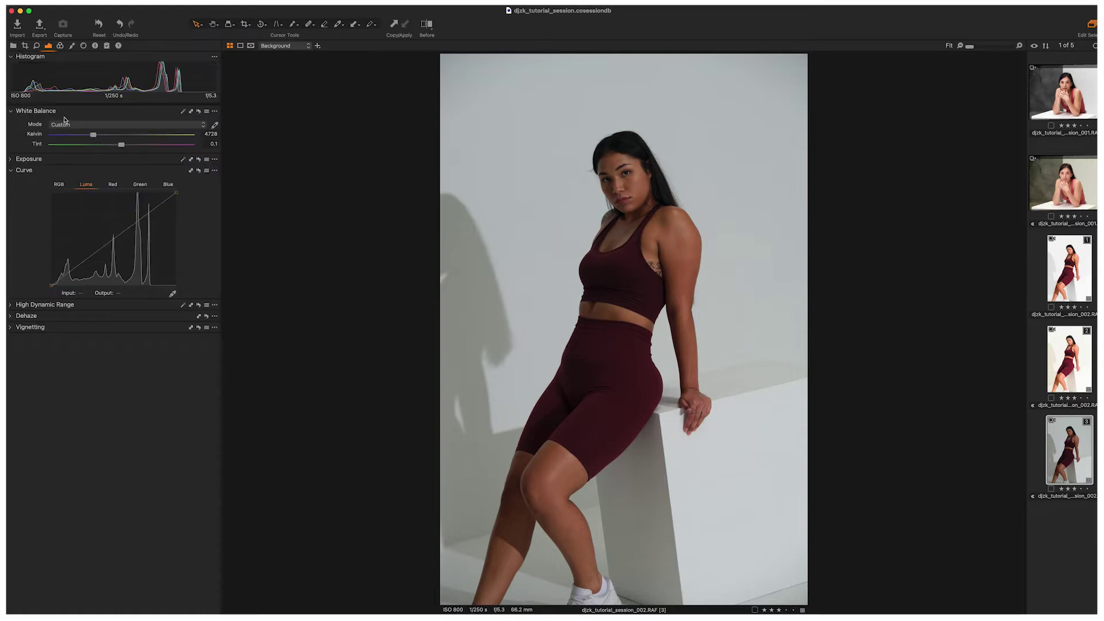
left_click(59, 185)
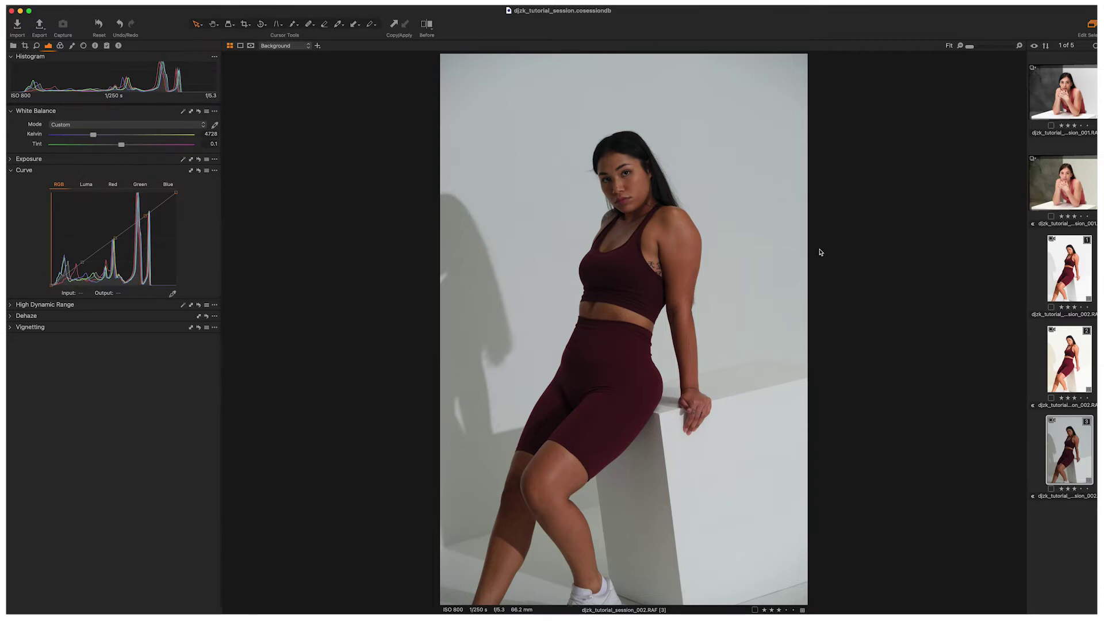
left_click(1064, 273, "super")
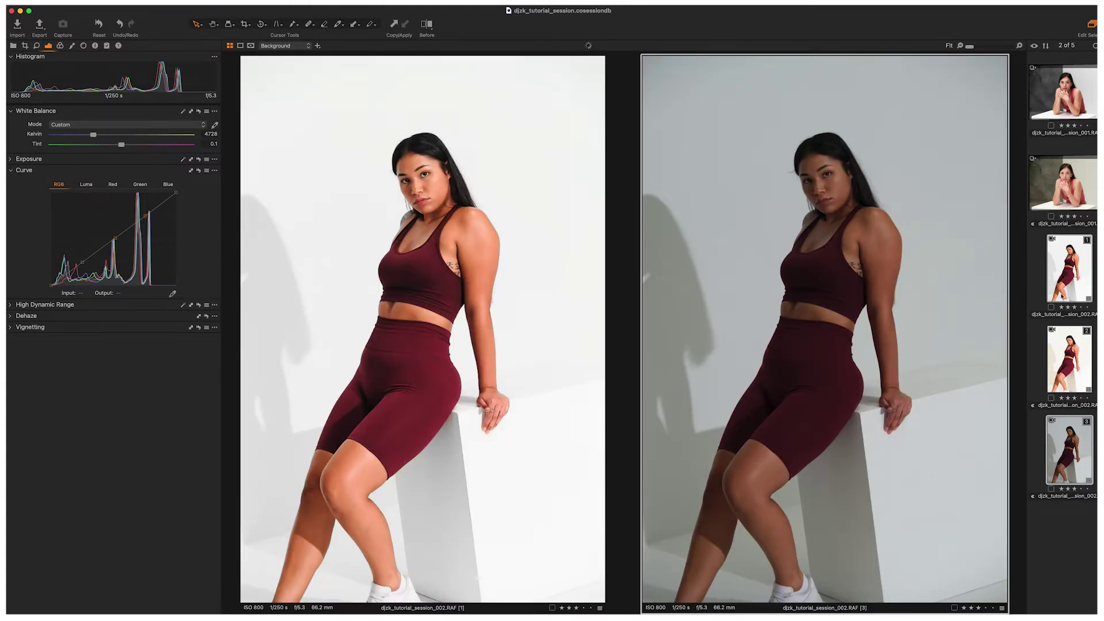
left_click(1062, 269, "super")
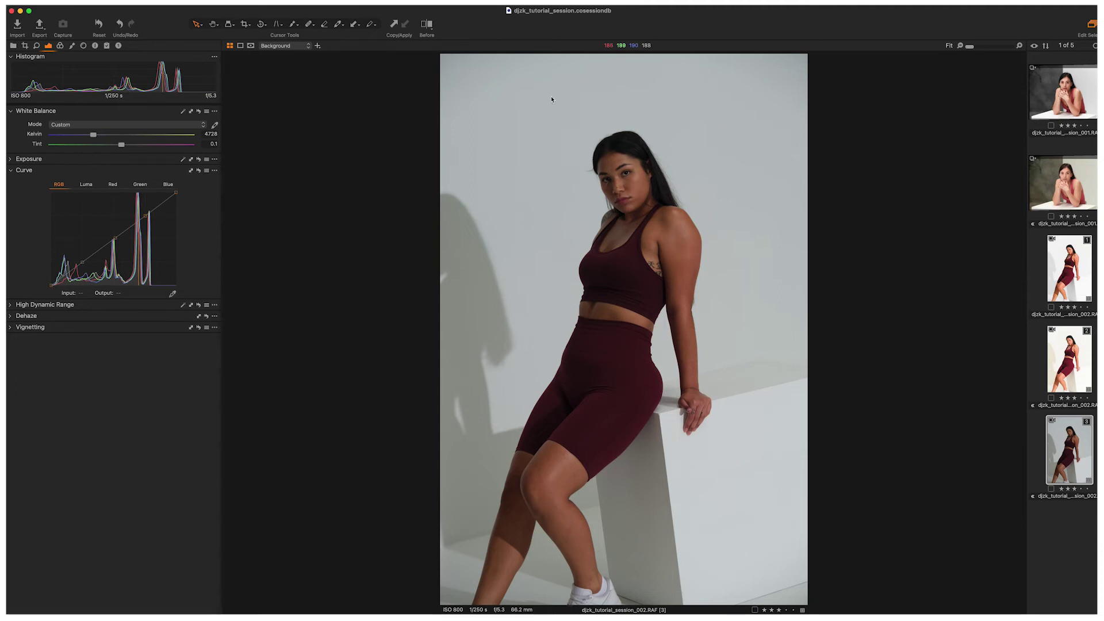
- Neutralise the white balance by sampling the grey wall above the model's head, and reset the curve adjustments
left_click(216, 126)
left_click(673, 90)
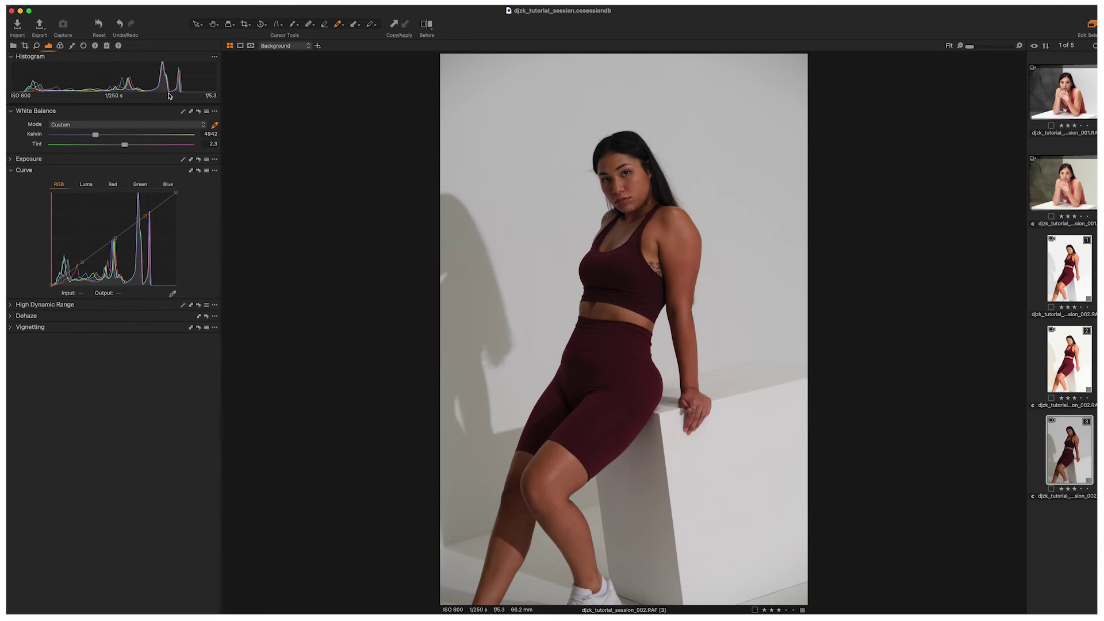
key("super+z")
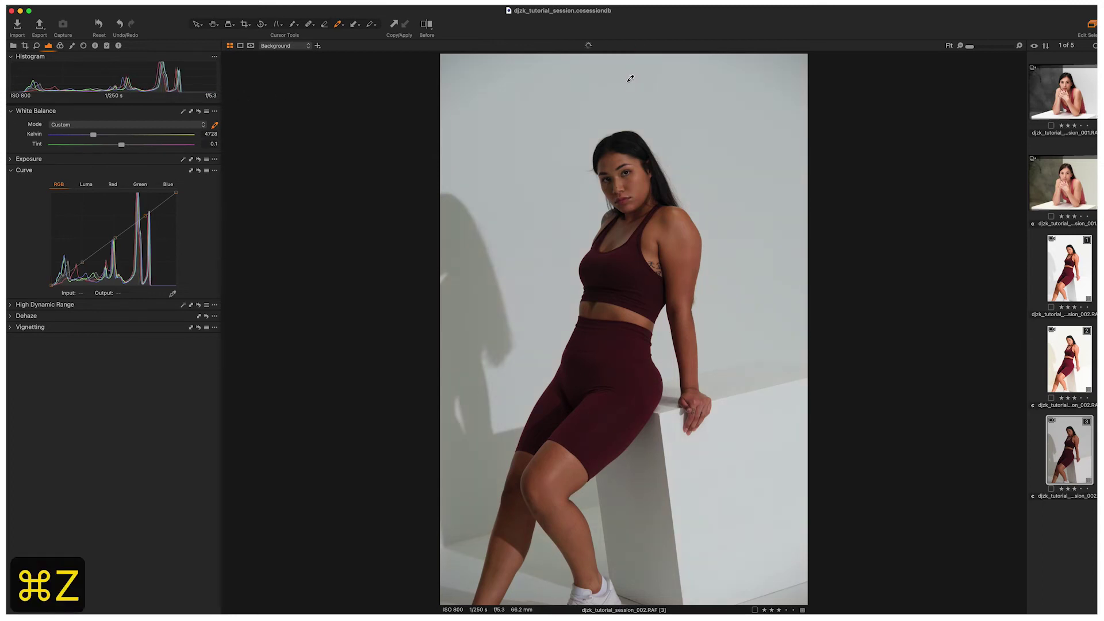
left_click(696, 88)
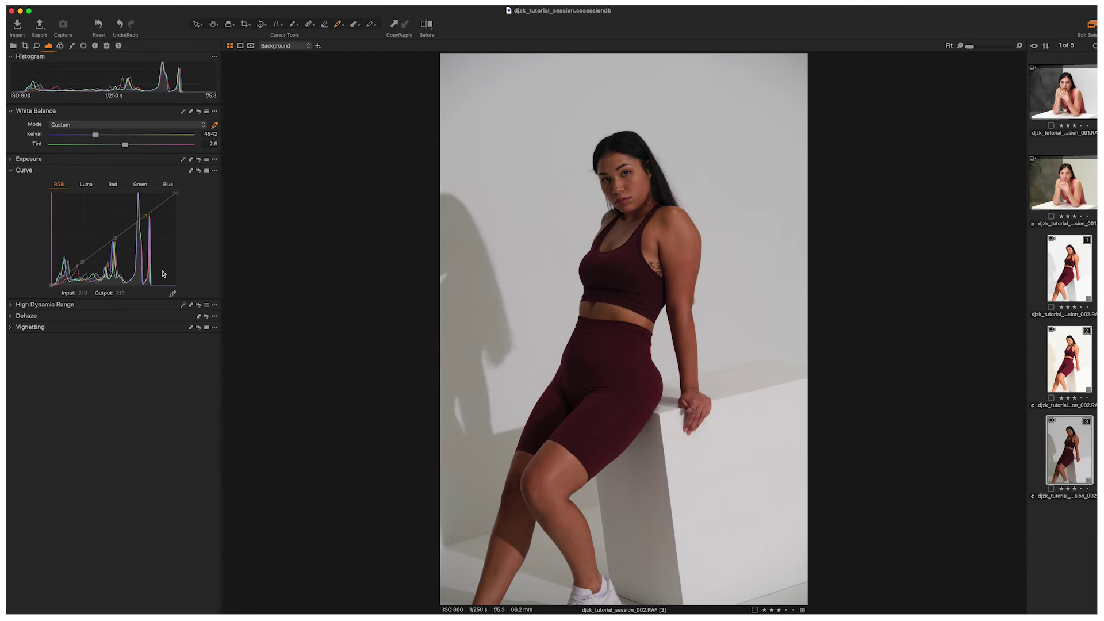
left_click(199, 171)
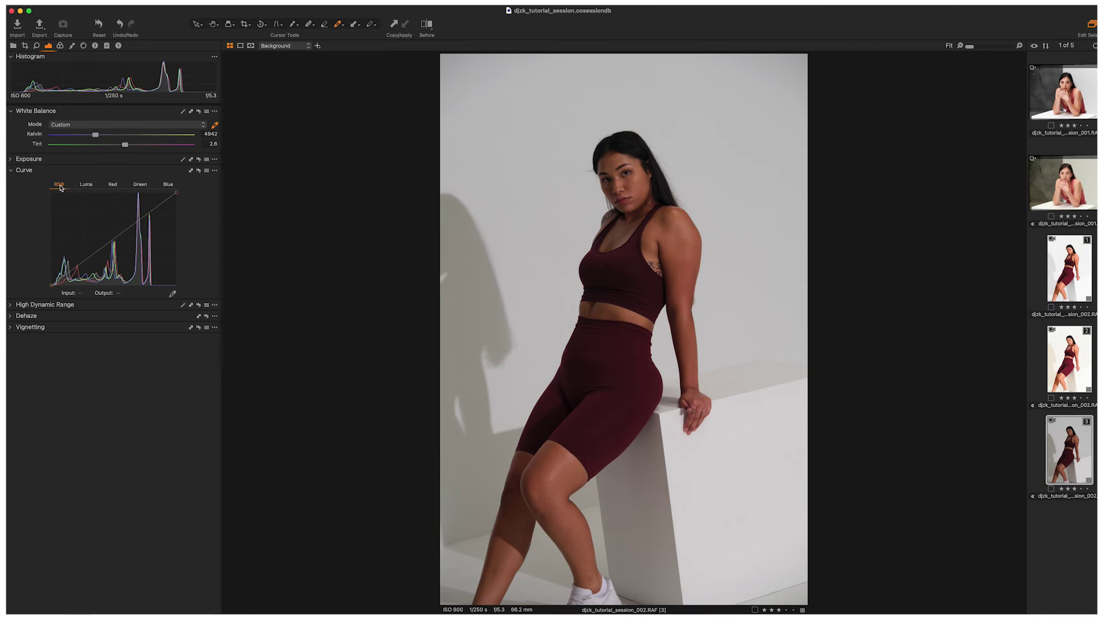
- Examine the histogram and curve line of each curve channel: RGB, Luma, Red, Green and Blue
left_click(59, 185)
left_click(85, 185)
left_click(112, 185)
left_click(140, 185)
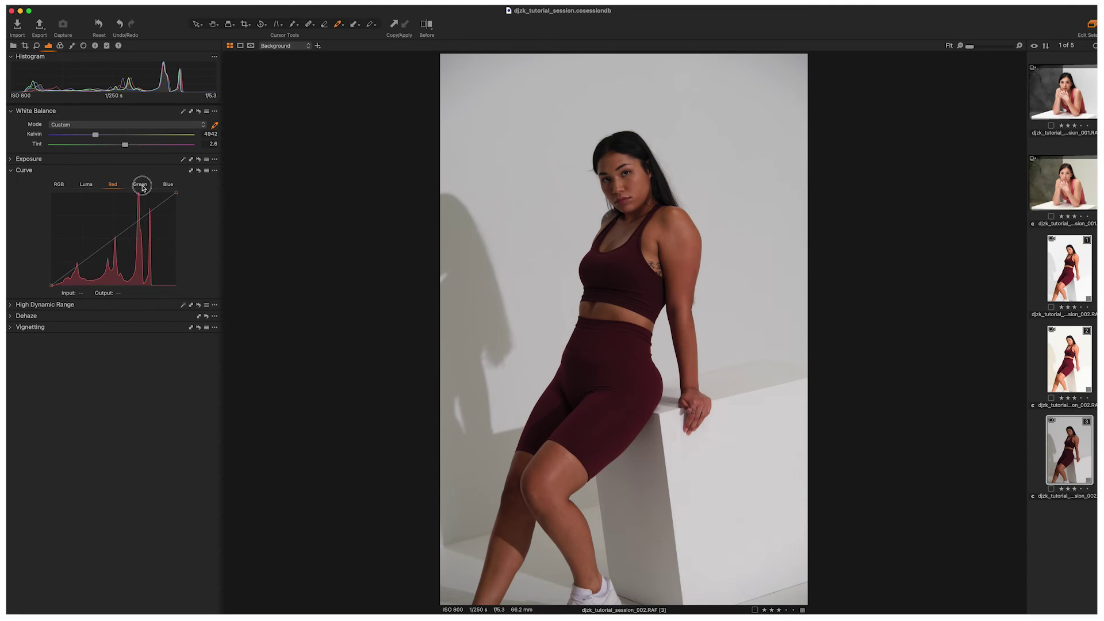
left_click(169, 186)
left_click(139, 185)
left_click(113, 185)
left_click(86, 185)
left_click(61, 186)
left_click(87, 185)
left_click(119, 186)
left_click(140, 185)
left_click(168, 185)
left_click(61, 185)
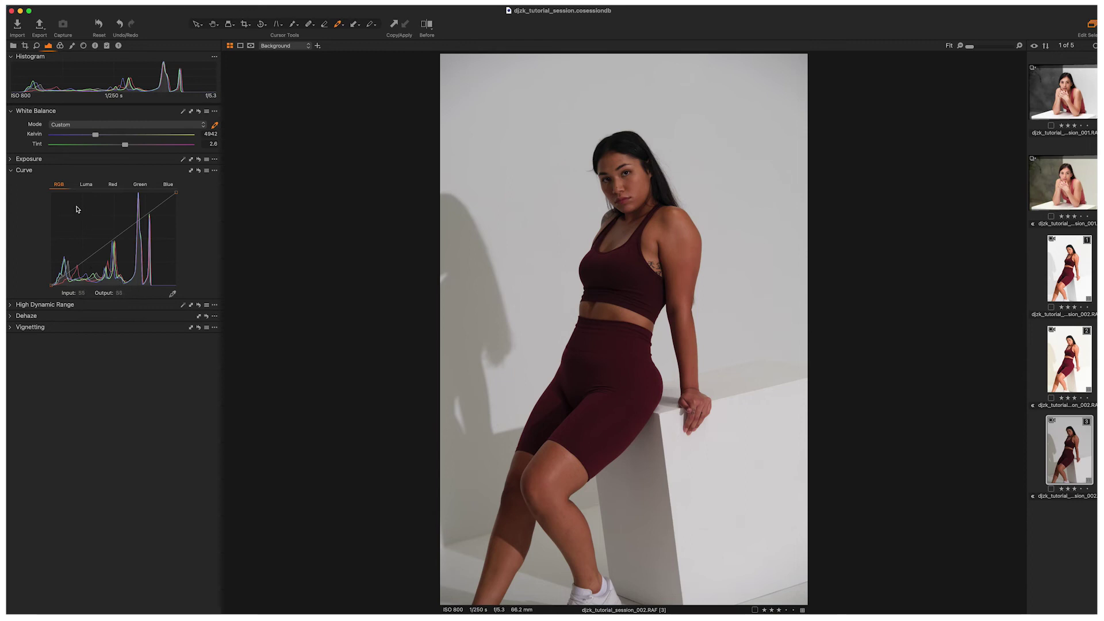
left_click(88, 185)
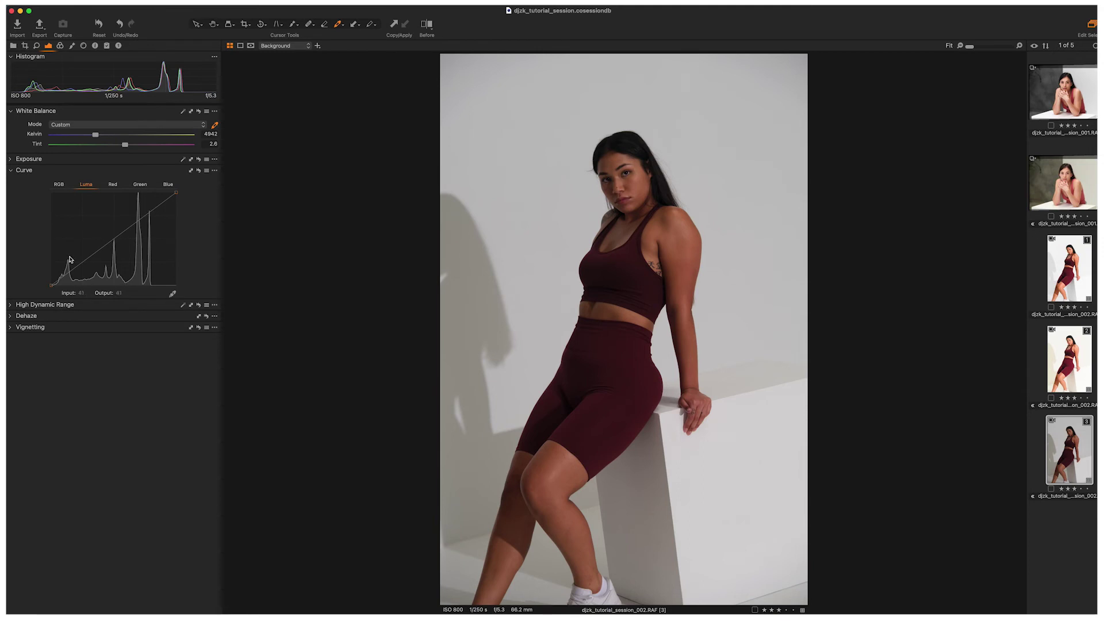
left_click(59, 185)
left_click(87, 185)
left_click(114, 184)
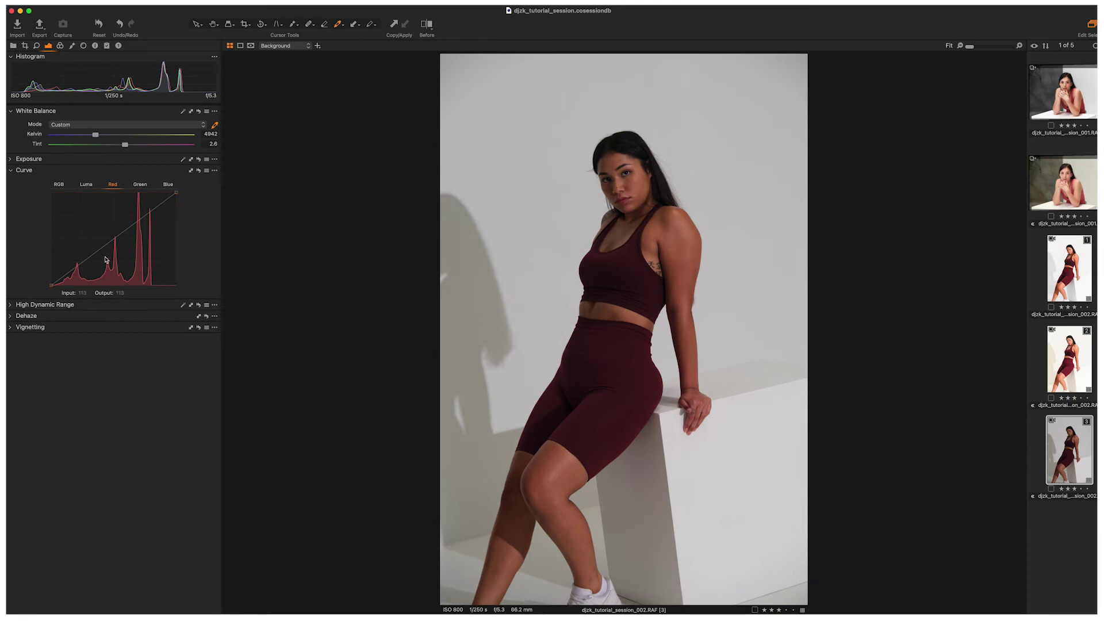
left_click(146, 185)
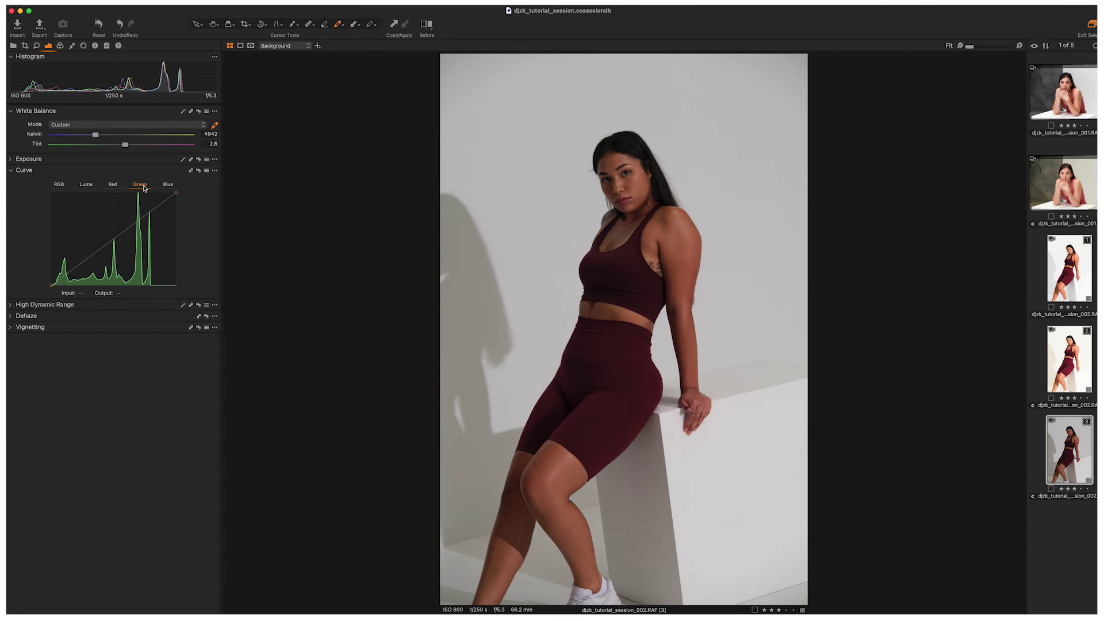
left_click(171, 186)
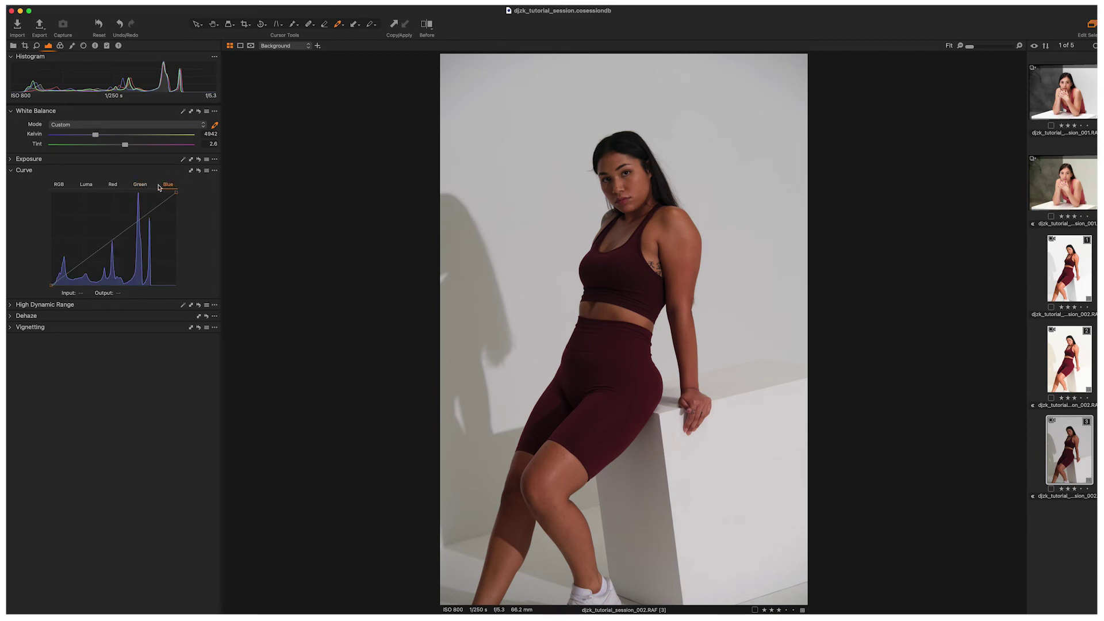
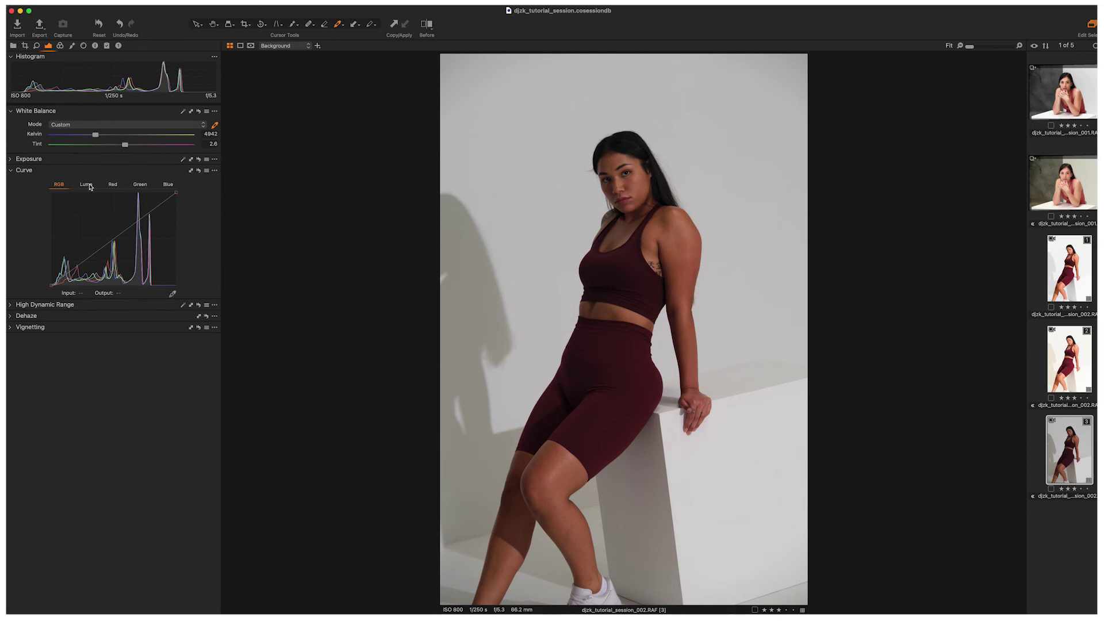
left_click(112, 184)
left_click(140, 184)
left_click(167, 185)
left_click(86, 184)
left_click(113, 184)
left_click(140, 185)
left_click(168, 185)
left_click(140, 185)
left_click(58, 184)
left_click(87, 185)
left_click(58, 185)
left_click(86, 185)
left_click(113, 185)
left_click(139, 185)
left_click(167, 184)
left_click(140, 185)
left_click(113, 184)
left_click(86, 184)
- Place trial shadow, midtone and highlight points on the RGB curve and a midtone point on the Luma curve, removing each one
left_click(58, 184)
left_click(114, 239)
left_click(144, 215)
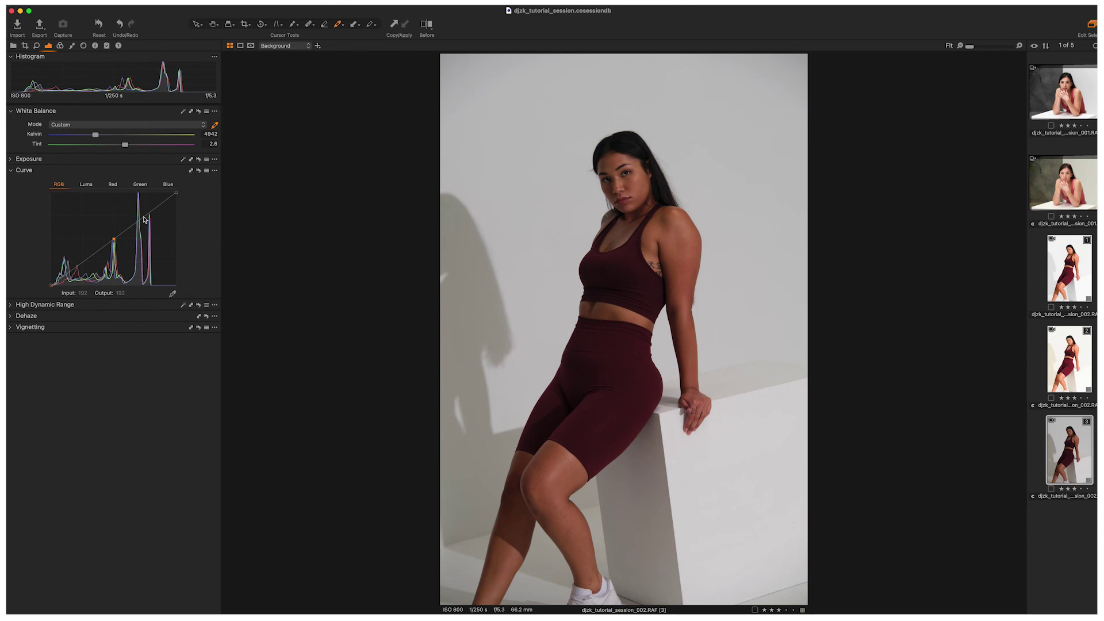
left_click(83, 263)
key("BackSpace")
left_click(144, 216)
key("BackSpace")
left_click_drag(114, 239, 295, 419)
left_click(87, 184)
left_click_drag(116, 242, 239, 357)
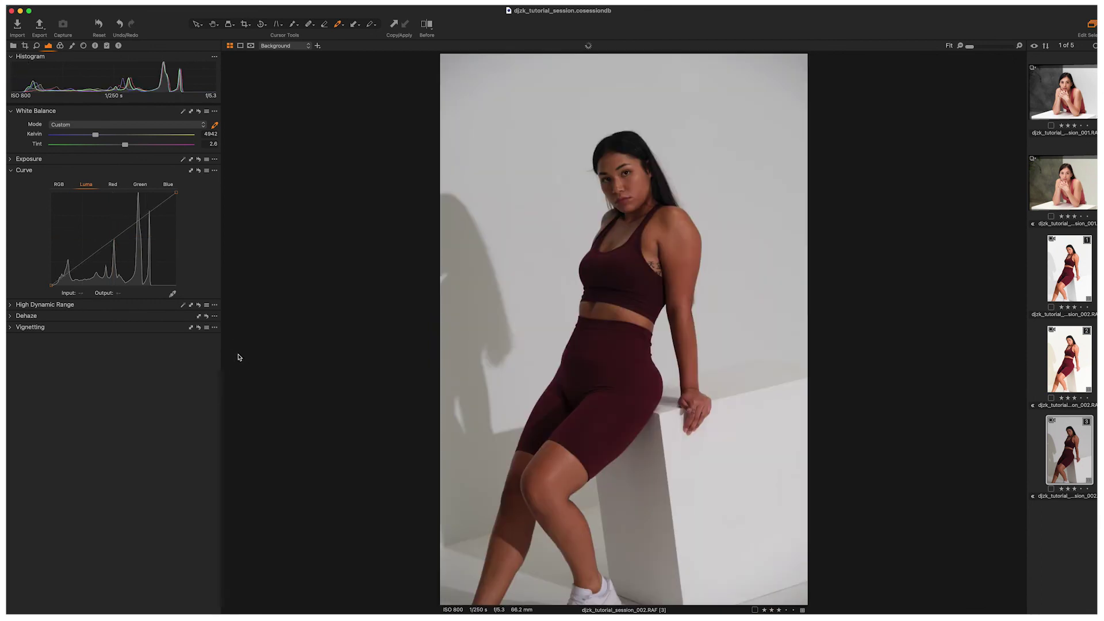